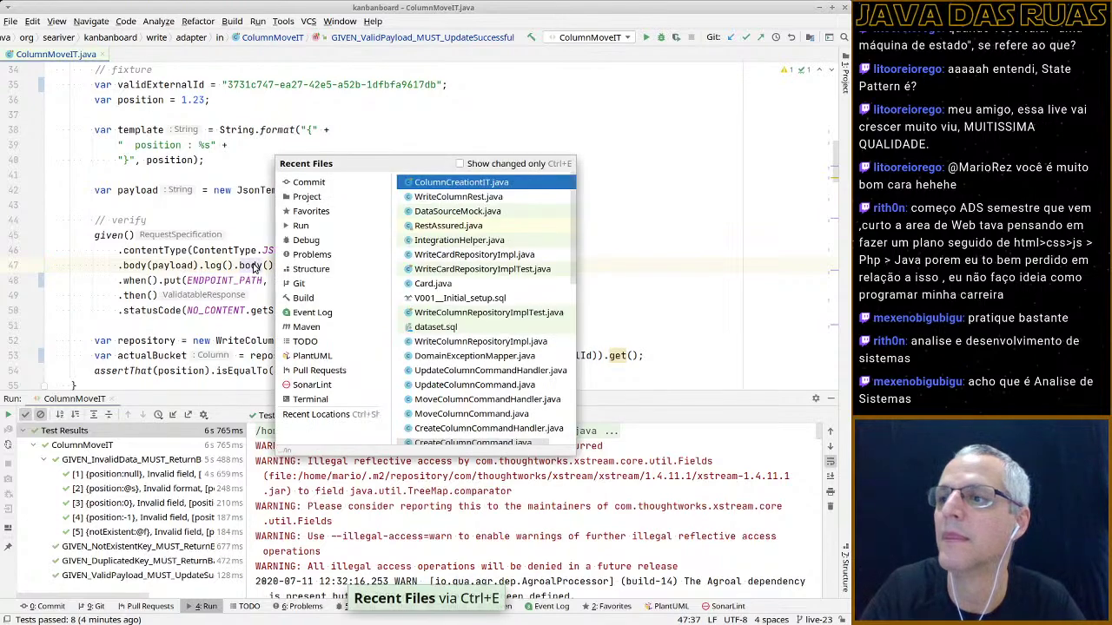
# Open WriteColumnRest.java, hide the test run results, and examine the create endpoint down to the command handler call
pyautogui.press('Down')
pyautogui.press('Return')
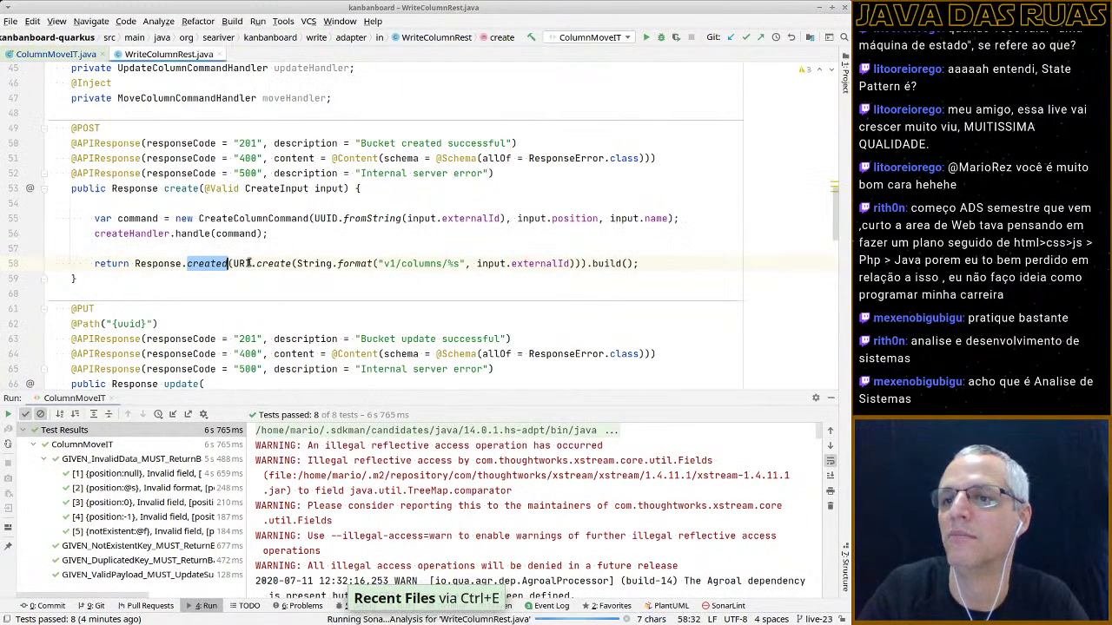
pyautogui.click(830, 399)
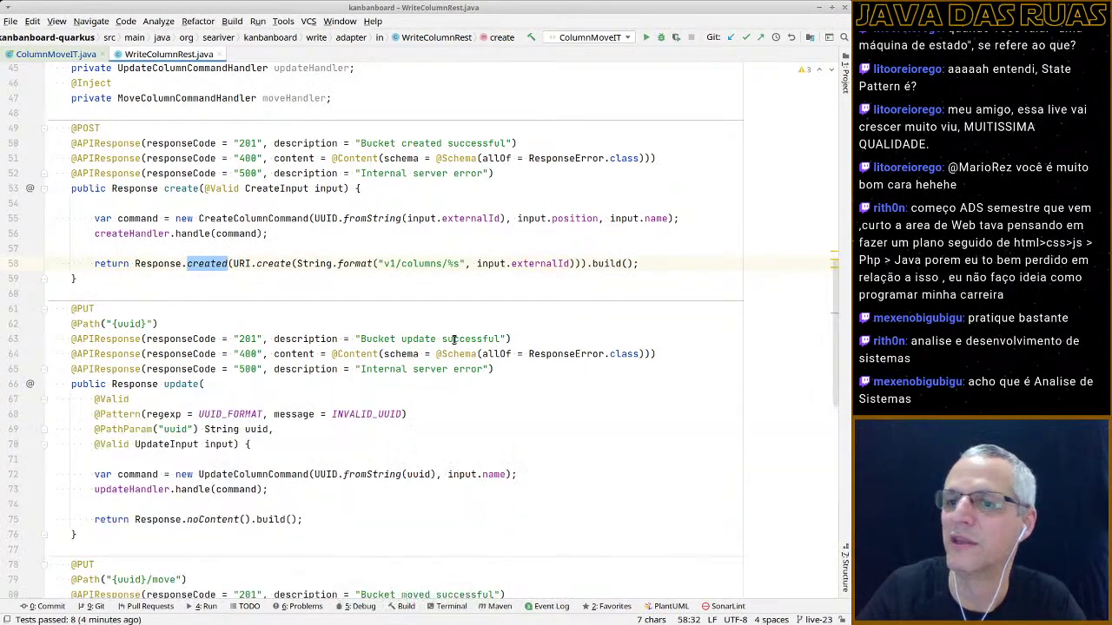
pyautogui.scroll(3, 435, 329)
pyautogui.scroll(2, 435, 329)
pyautogui.scroll(-4, 199, 250)
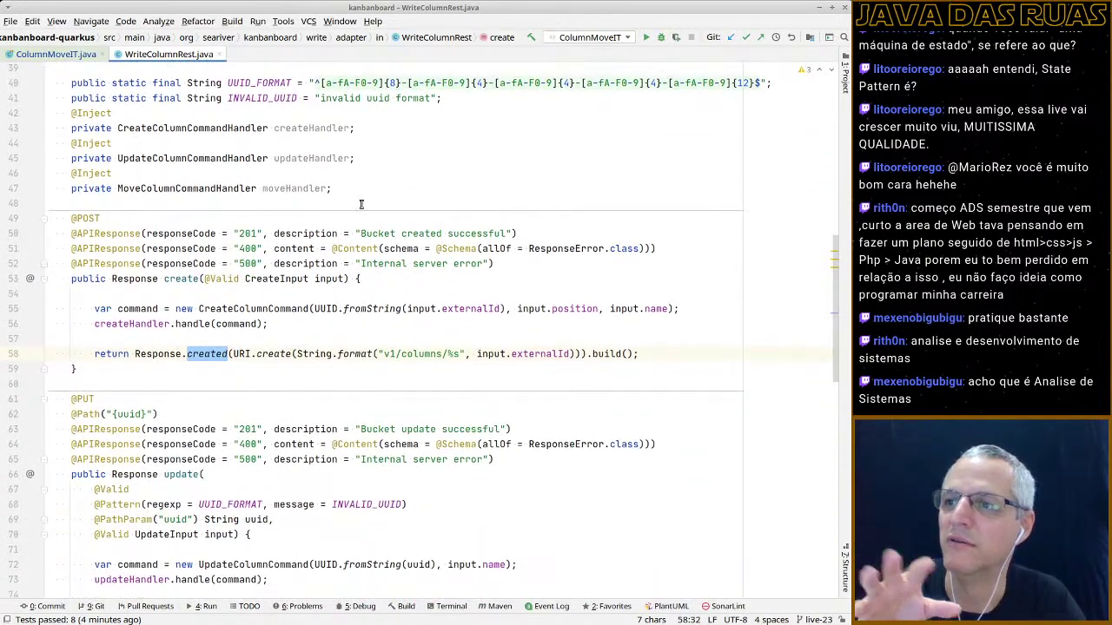
pyautogui.moveTo(163, 234); pyautogui.dragTo(372, 353)
pyautogui.moveTo(164, 279); pyautogui.dragTo(313, 330)
# Switch to Chrome and bring up the empty new tab
pyautogui.hotkey('alt', 'Tab')
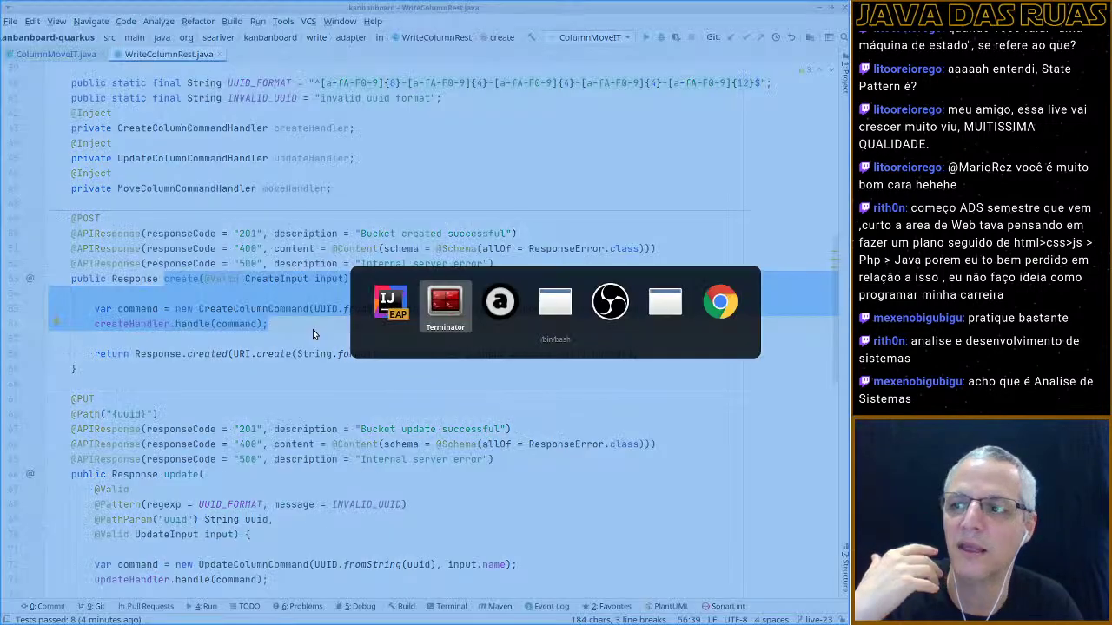
pyautogui.hotkey('alt', 'Tab')
pyautogui.hotkey('alt', 'Tab')
pyautogui.hotkey('alt', 'Tab')
pyautogui.hotkey('alt', 'Tab')
pyautogui.hotkey('alt', 'Tab')
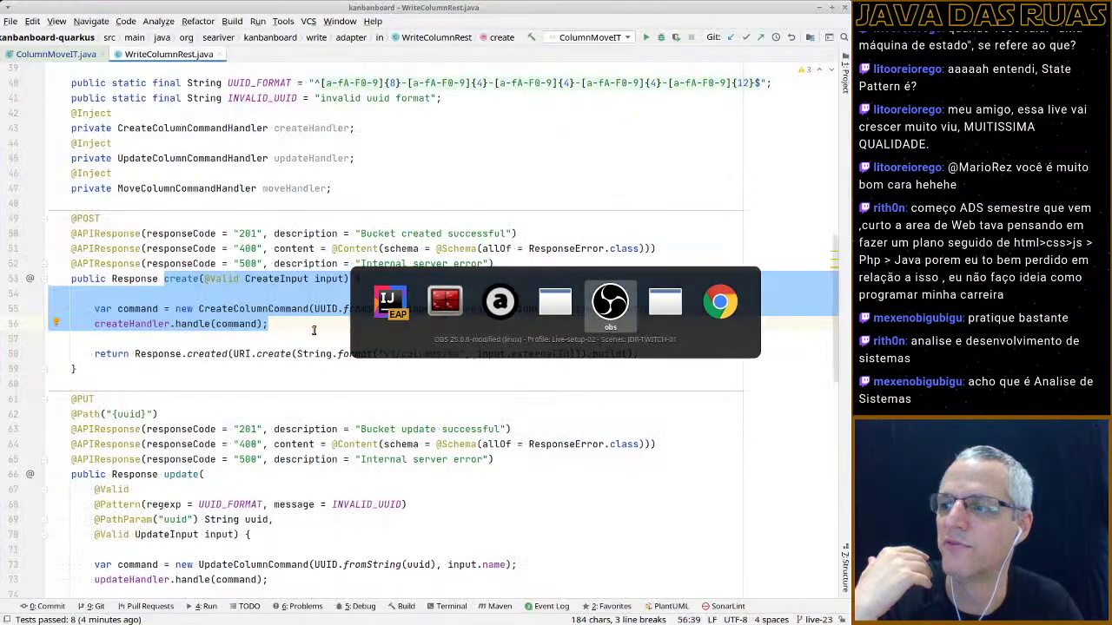
pyautogui.hotkey('alt', 'Tab')
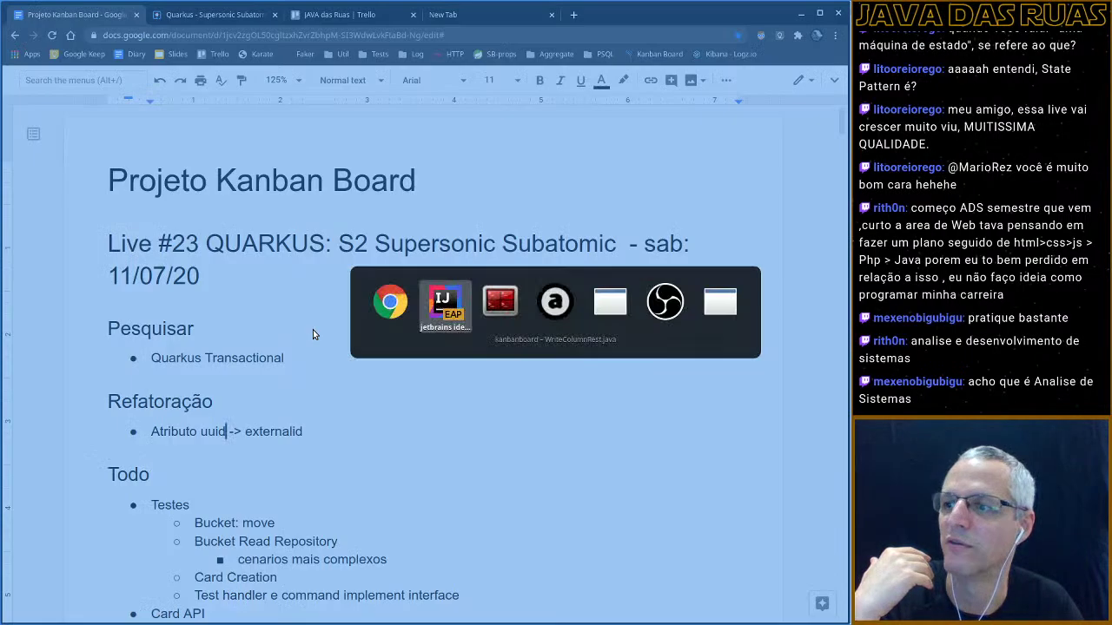
pyautogui.hotkey('alt', 'Tab')
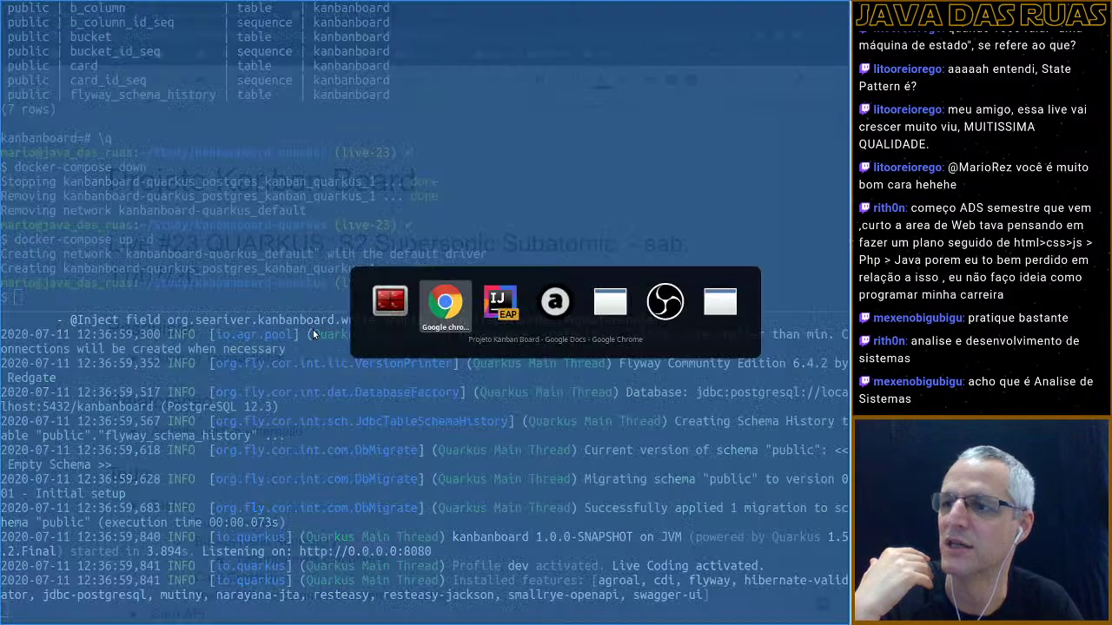
pyautogui.hotkey('ctrl', 'Tab')
pyautogui.hotkey('ctrl', 'Tab')
pyautogui.hotkey('ctrl', 'Tab')
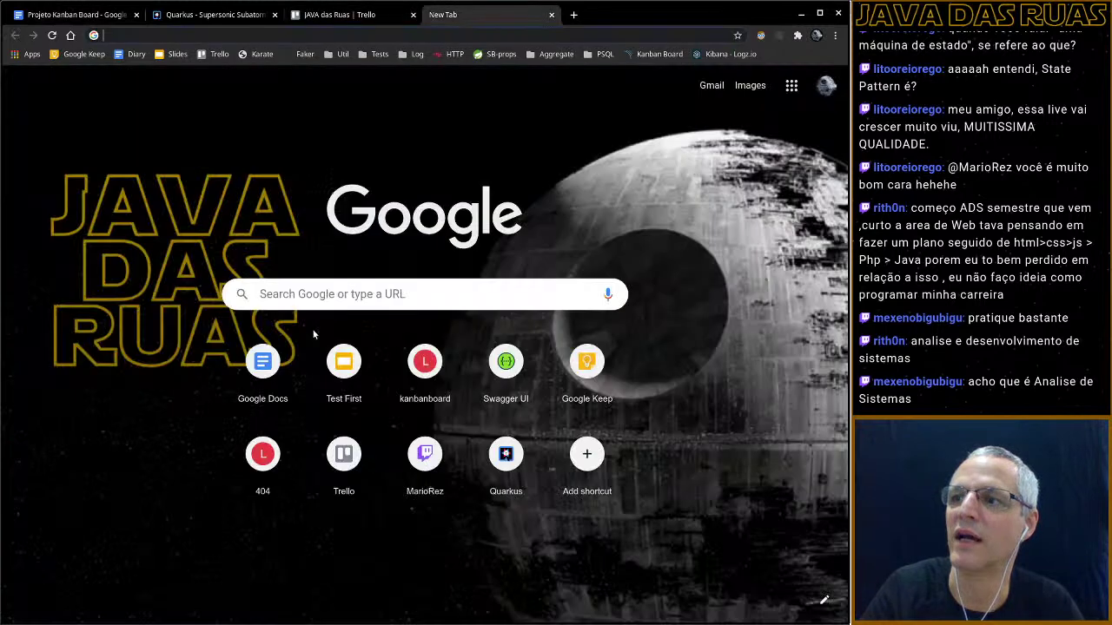
# Load the Swagger UI from localhost:8080/swagger-ui/ in the empty tab
pyautogui.write('lo')
pyautogui.press('Down')
pyautogui.press('Down')
pyautogui.press('Down')
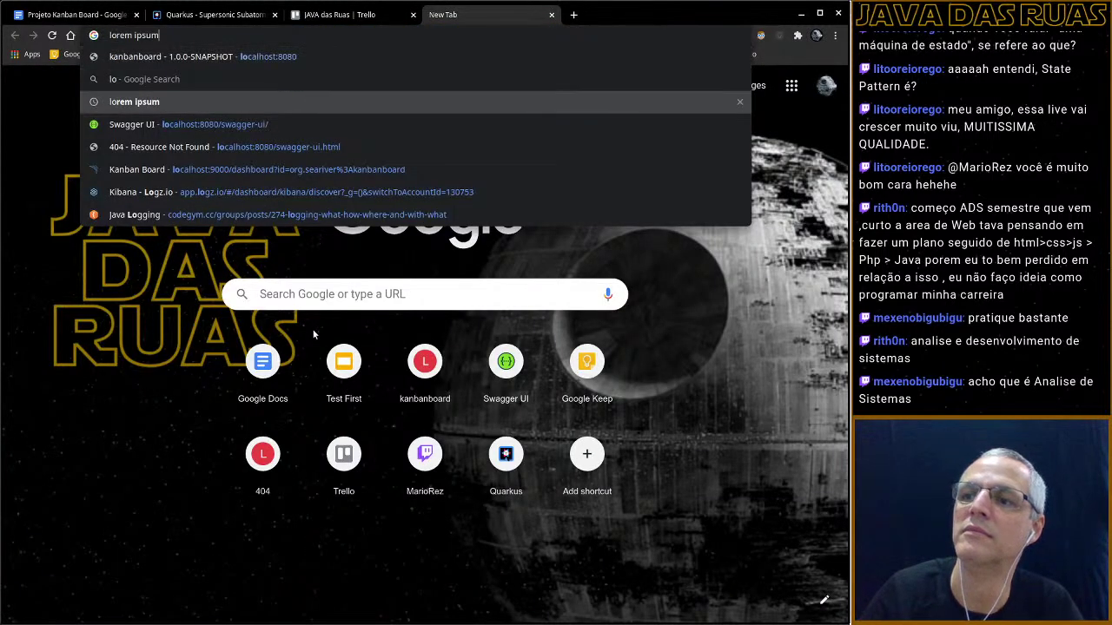
pyautogui.press('Return')
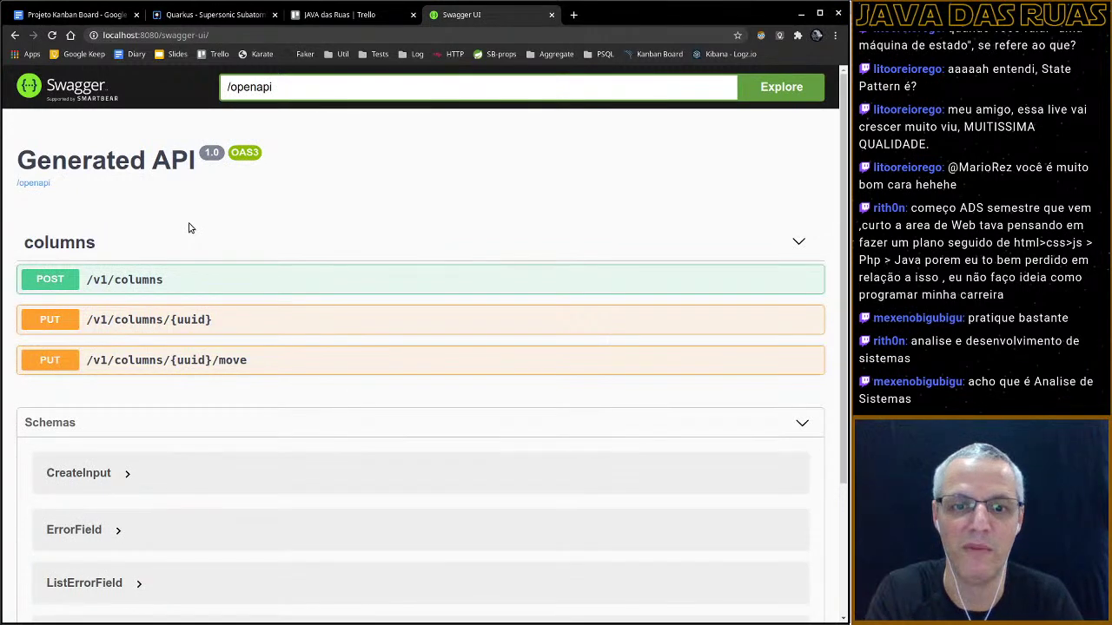
# Compare the create endpoint code in IntelliJ IDEA with the POST /v1/columns details in Swagger UI, then collapse those details
pyautogui.hotkey('alt', 'Tab')
pyautogui.hotkey('alt', 'Tab')
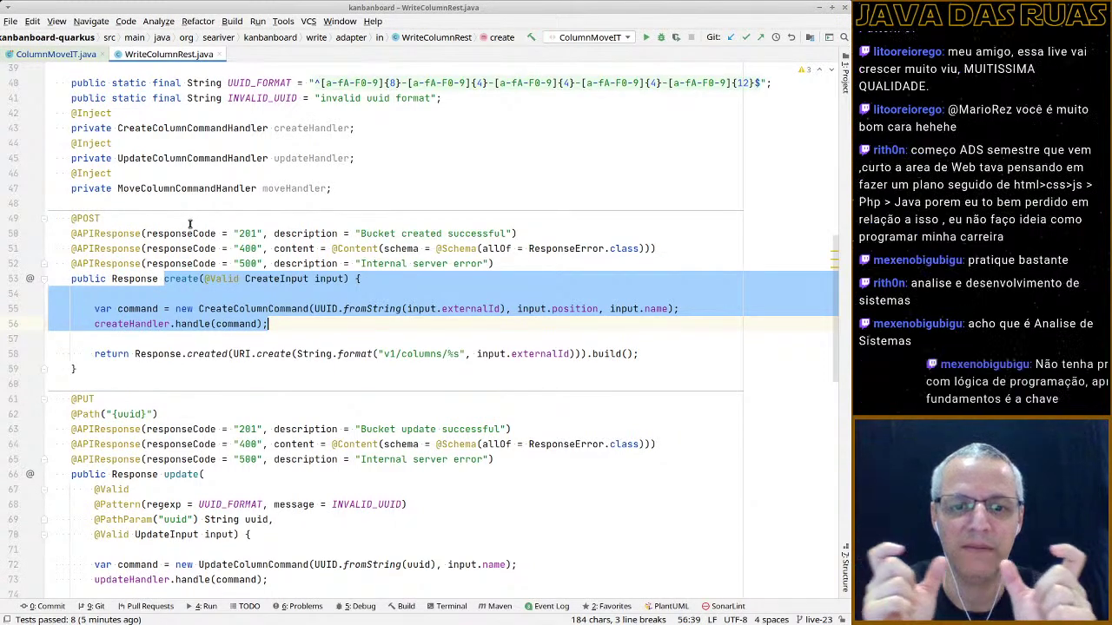
pyautogui.hotkey('alt', 'Tab')
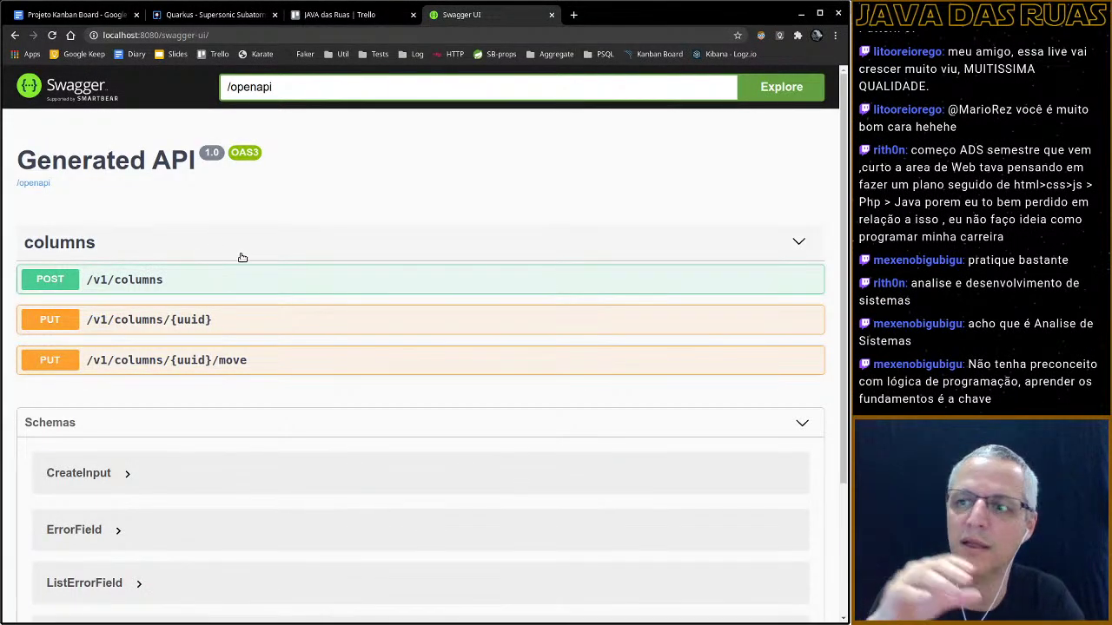
pyautogui.click(305, 283)
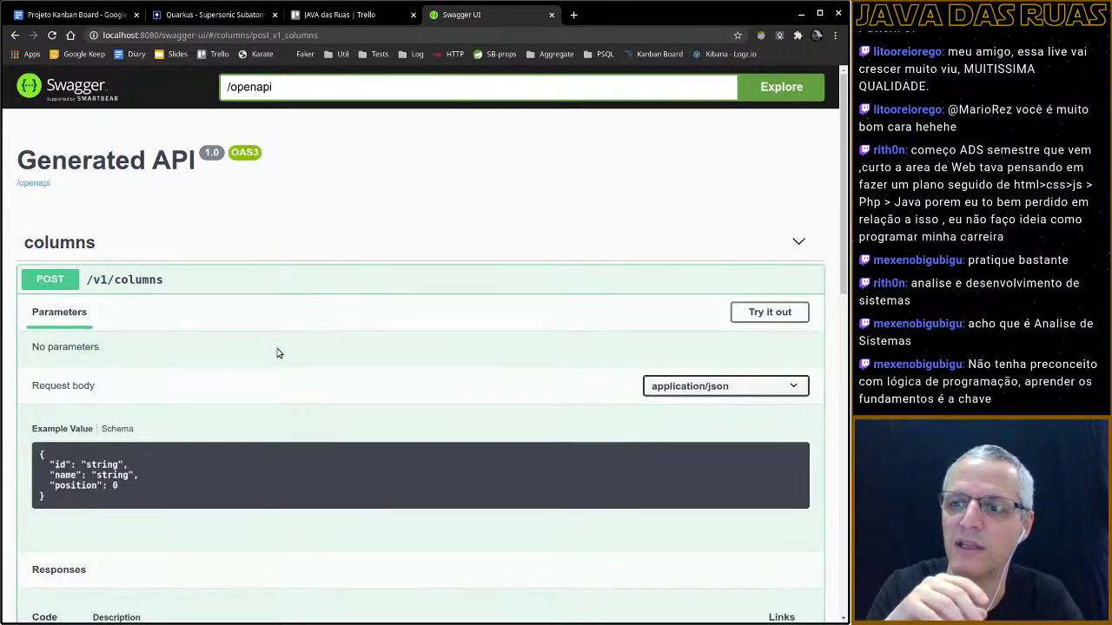
pyautogui.click(290, 285)
pyautogui.click(295, 288)
pyautogui.scroll(-1, 311, 334)
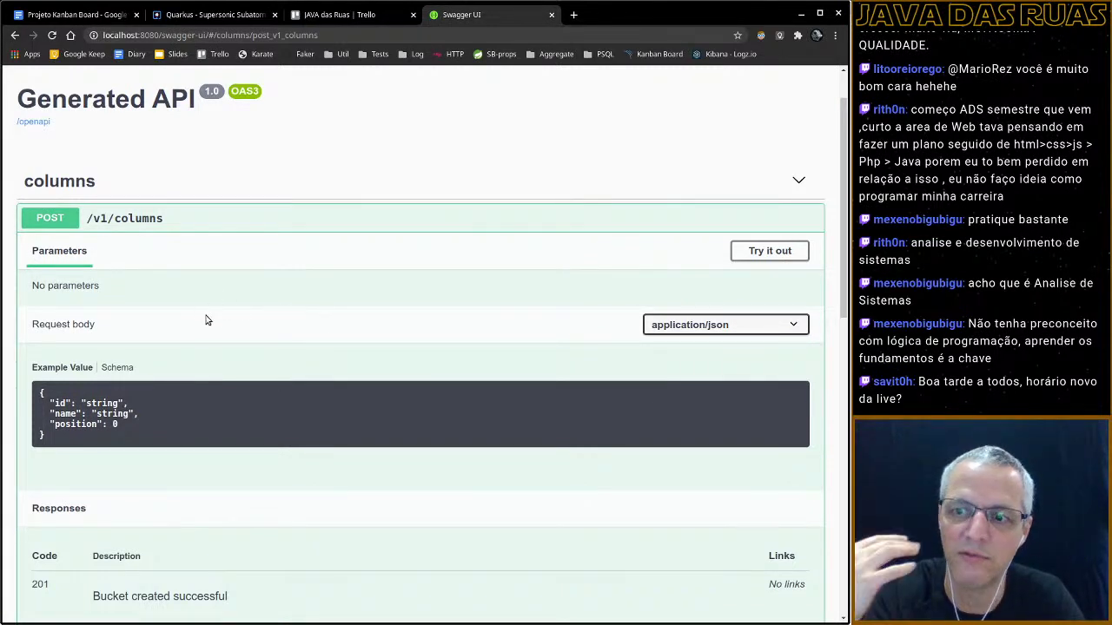
pyautogui.click(206, 227)
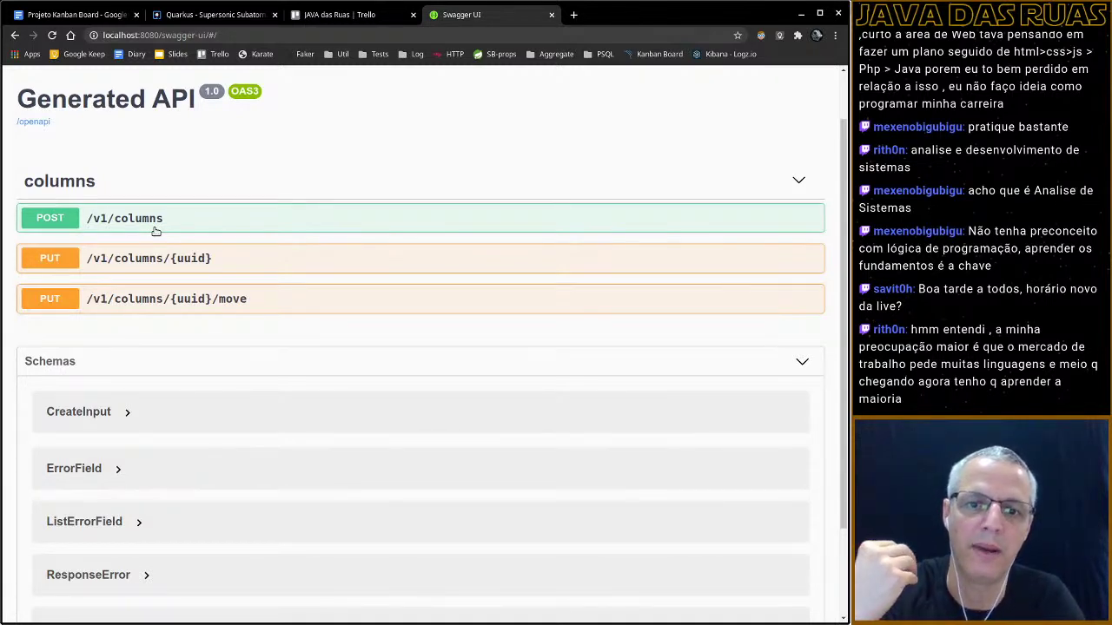
# In the JAVA das Ruas Trello board, move List TESTE before PARKING and open a new card entry in List TESTE
pyautogui.click(297, 14)
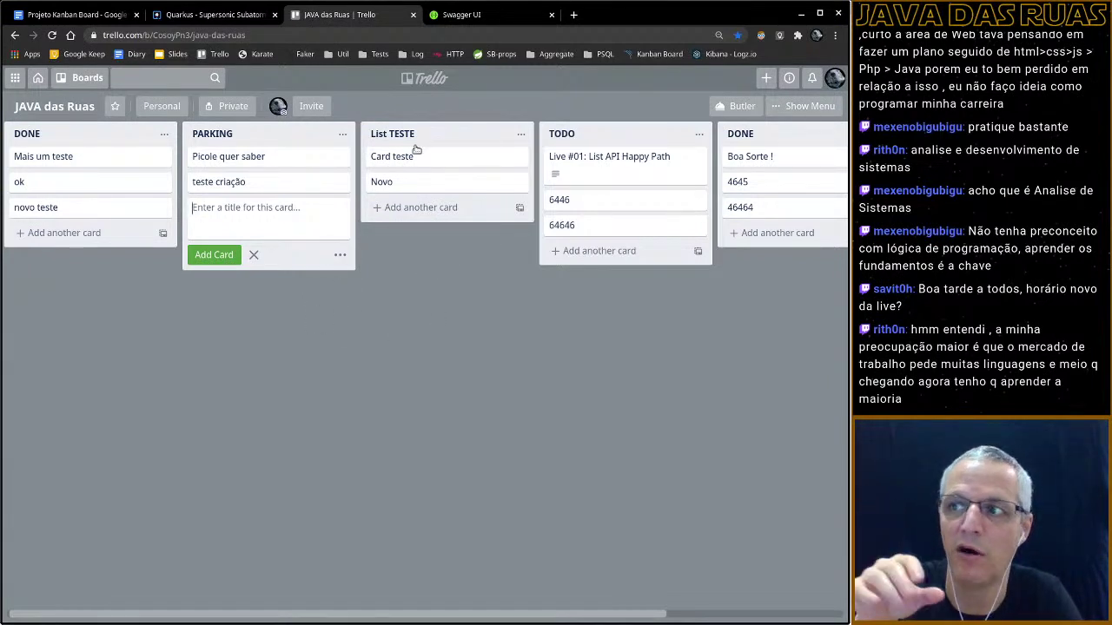
pyautogui.moveTo(451, 132); pyautogui.dragTo(295, 170)
pyautogui.click(435, 254)
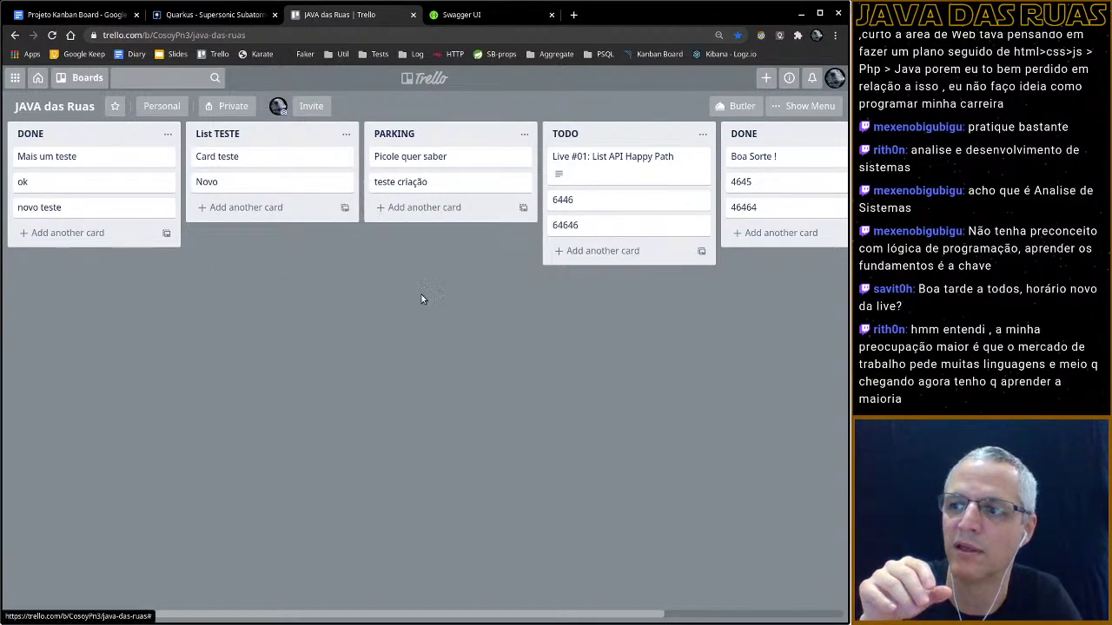
pyautogui.click(237, 211)
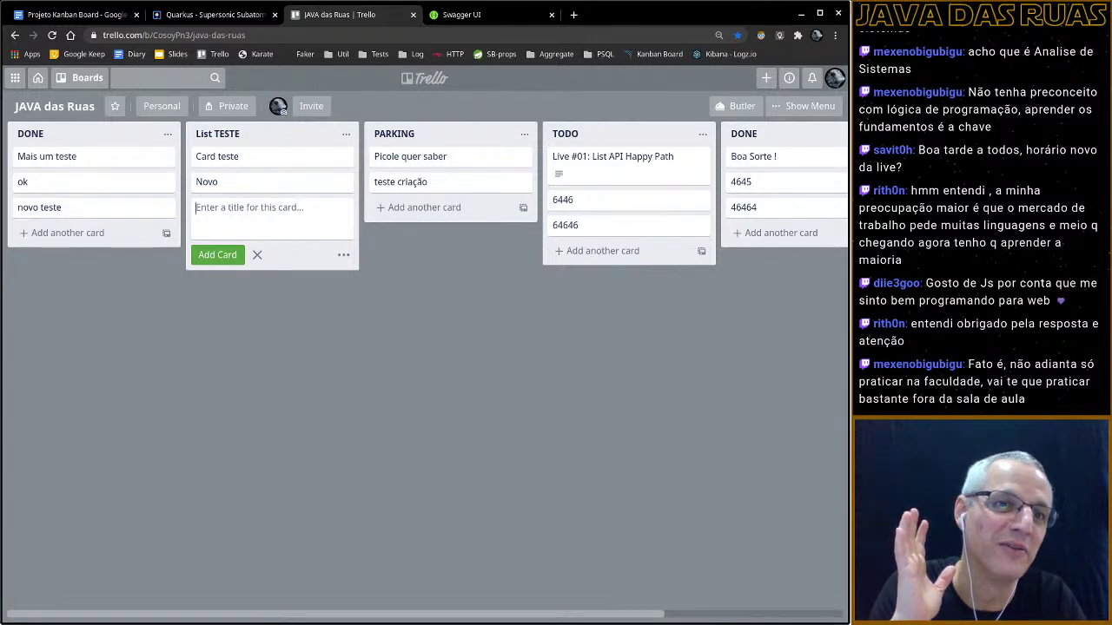
# Return to IntelliJ IDEA, show the project tree and widen the code editor slightly beside it
pyautogui.hotkey('alt', 'Tab')
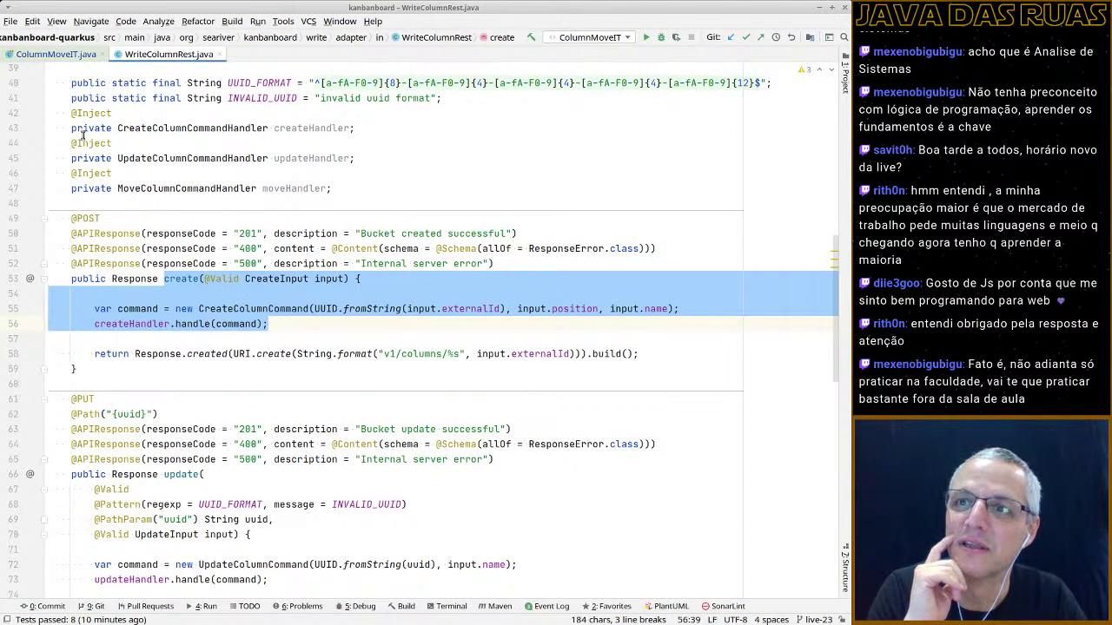
pyautogui.click(847, 87)
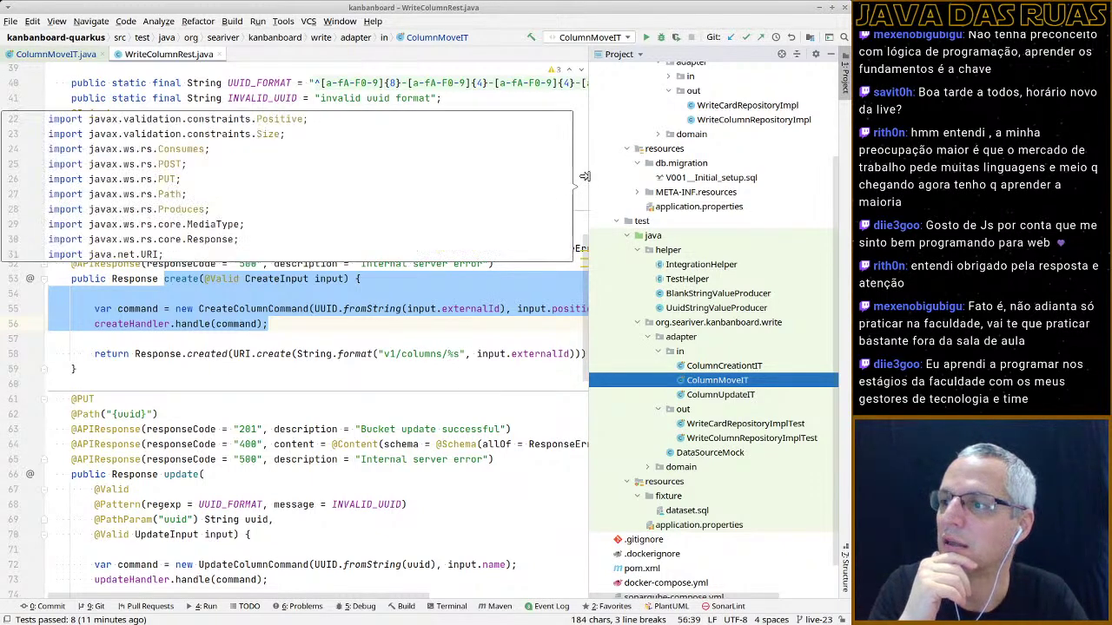
pyautogui.moveTo(589, 194); pyautogui.dragTo(612, 195)
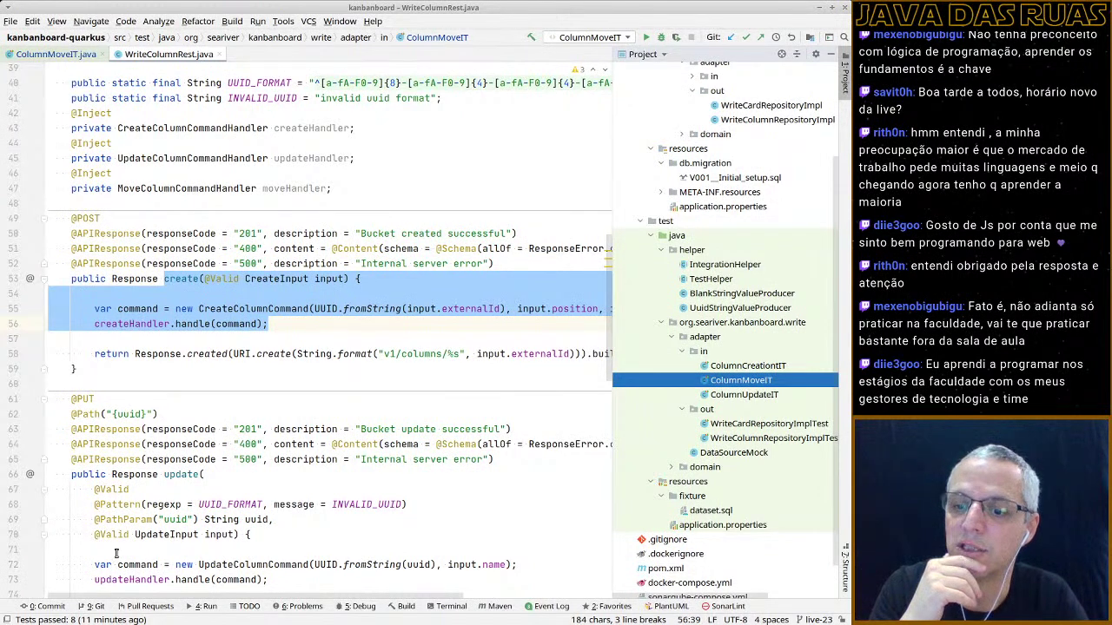
# Include ColumnMoveIT.java in the commit and set the commit message to "fix columns moving tests after refactoring"
pyautogui.click(48, 605)
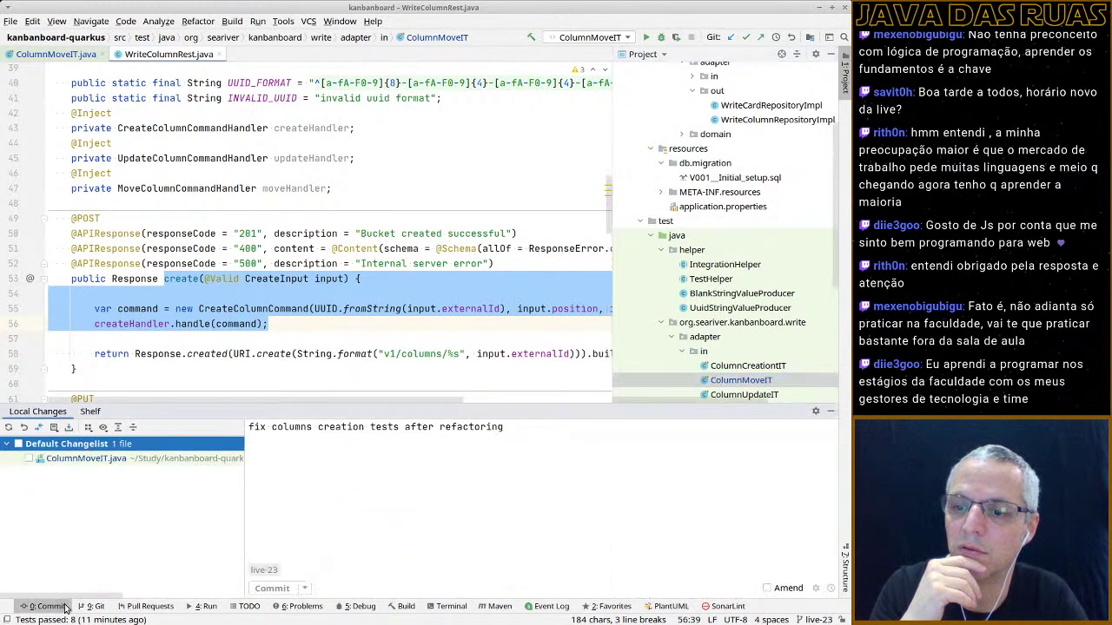
pyautogui.click(18, 444)
pyautogui.click(325, 427)
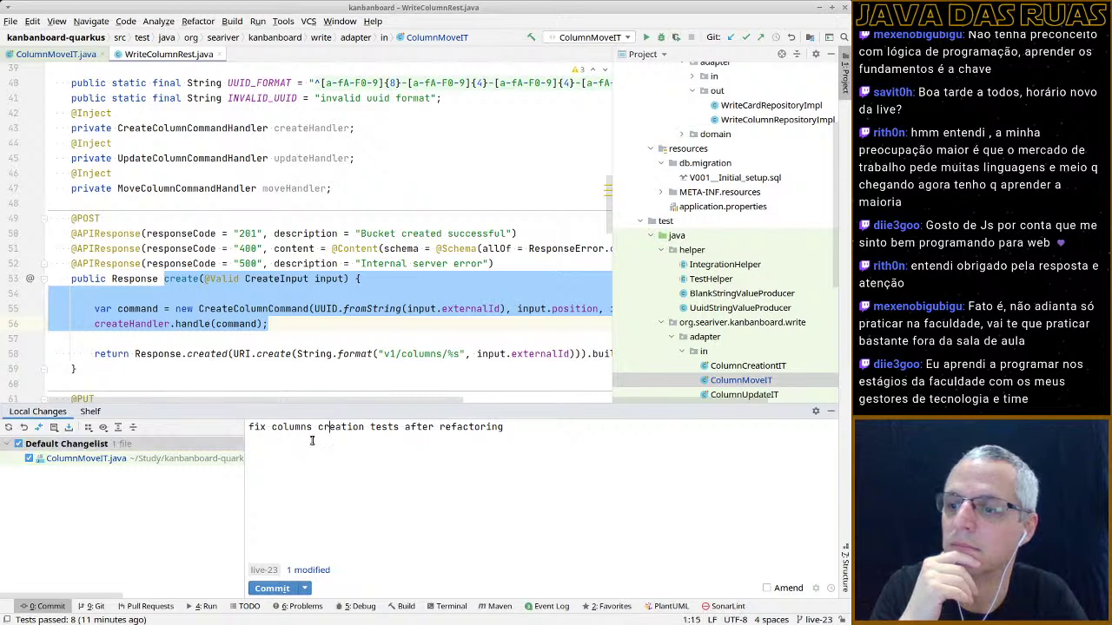
pyautogui.hotkey('ctrl', 'shift', 'Right')
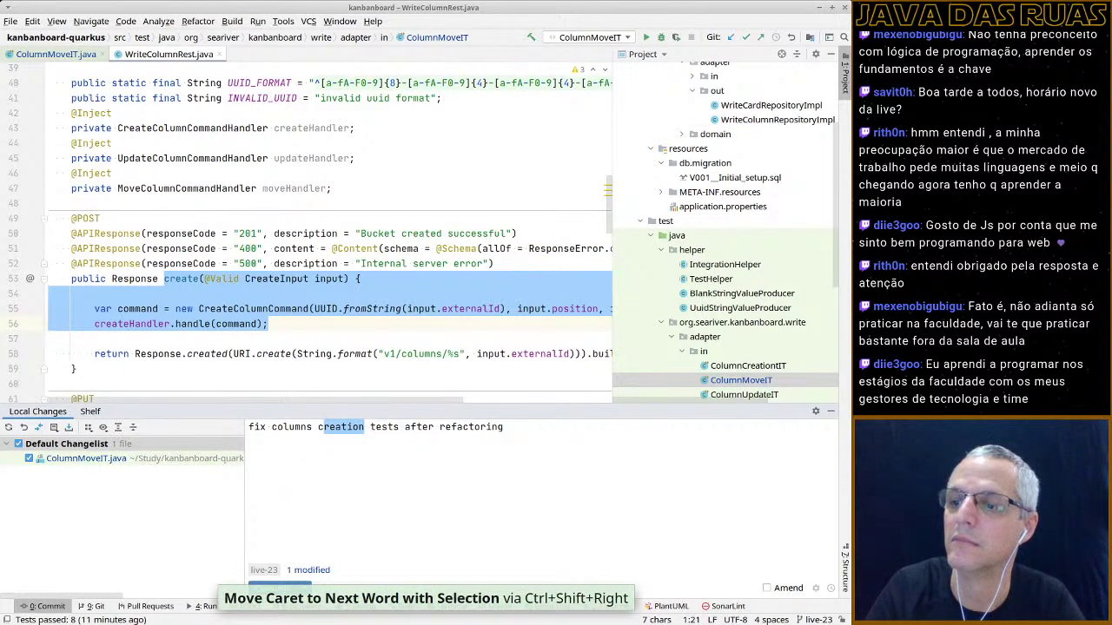
pyautogui.press('BackSpace')
pyautogui.press('BackSpace')
pyautogui.press('BackSpace')
pyautogui.write('mov')
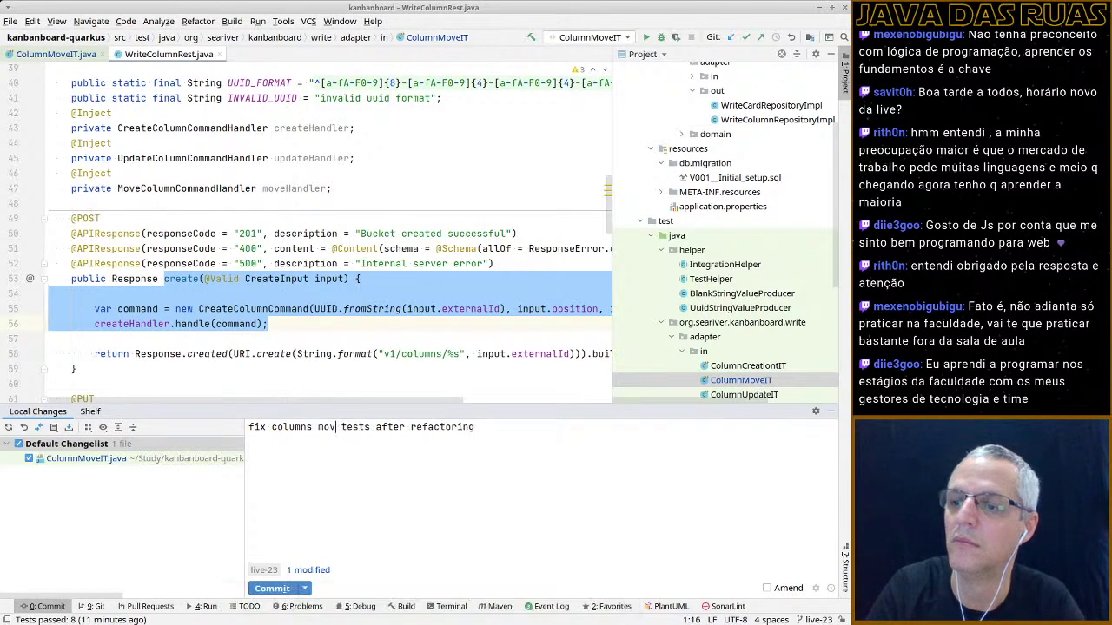
pyautogui.write('ing')
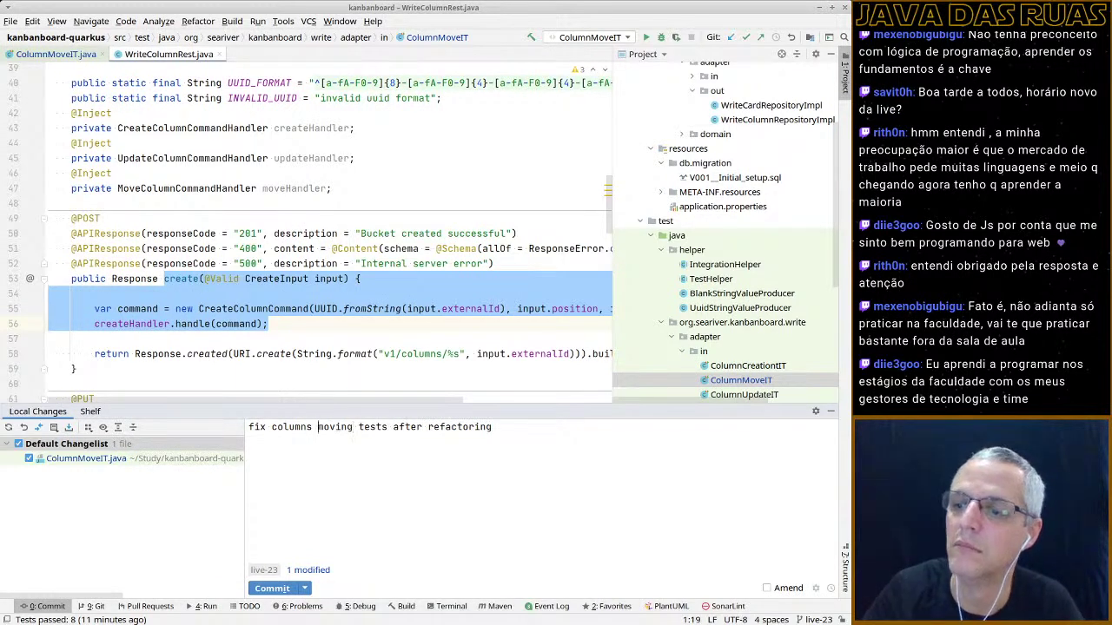
pyautogui.click(271, 427)
pyautogui.hotkey('ctrl', 'Right')
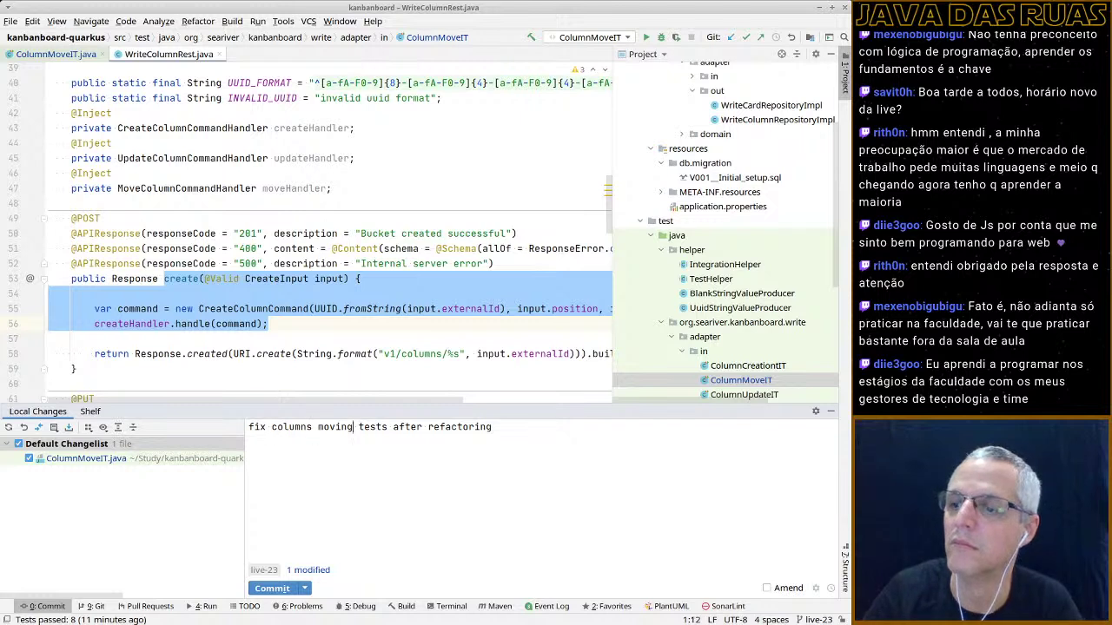